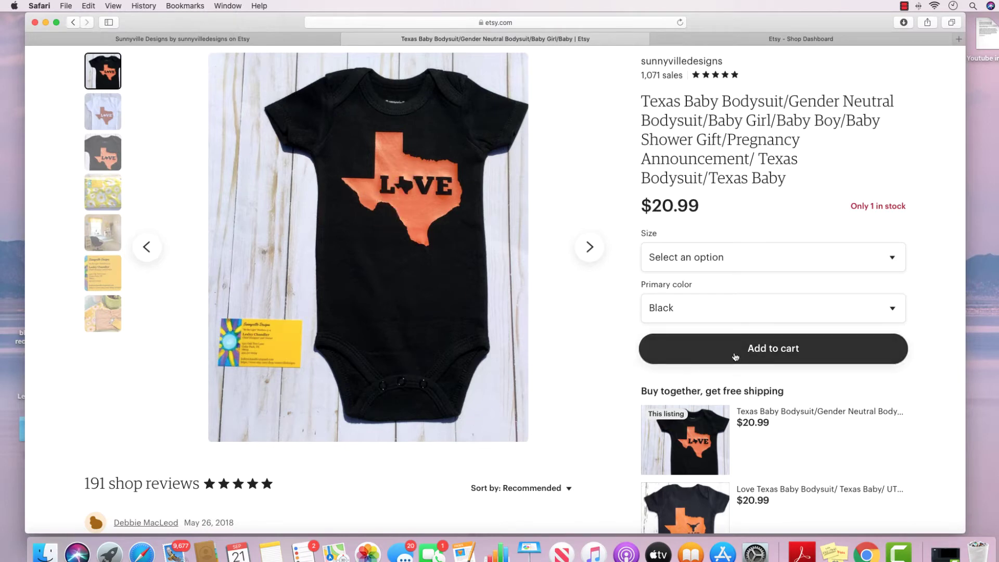
- Switch the bodysuit's primary color to White and back to Black to compare the photo shown for each color
click(723, 310)
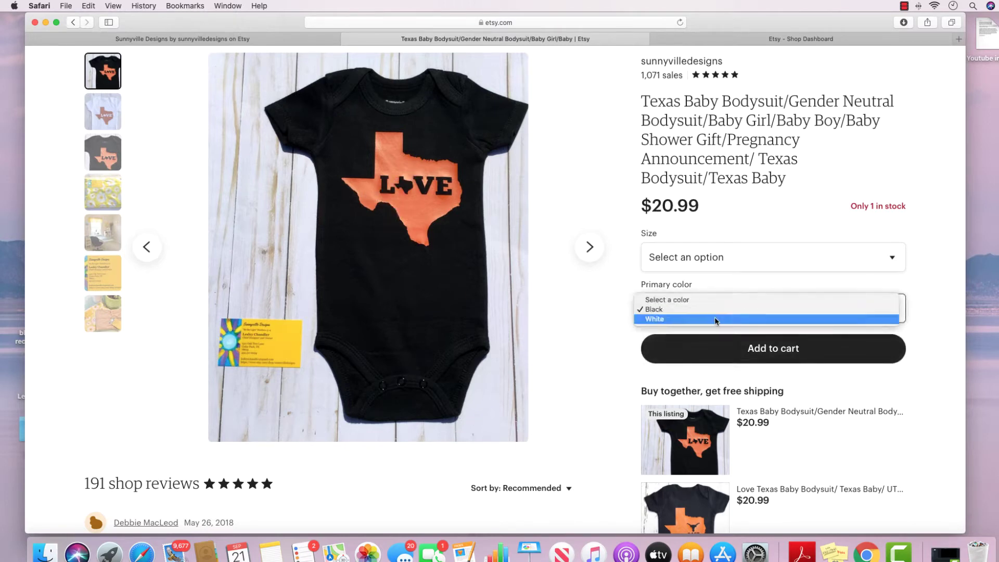
click(713, 319)
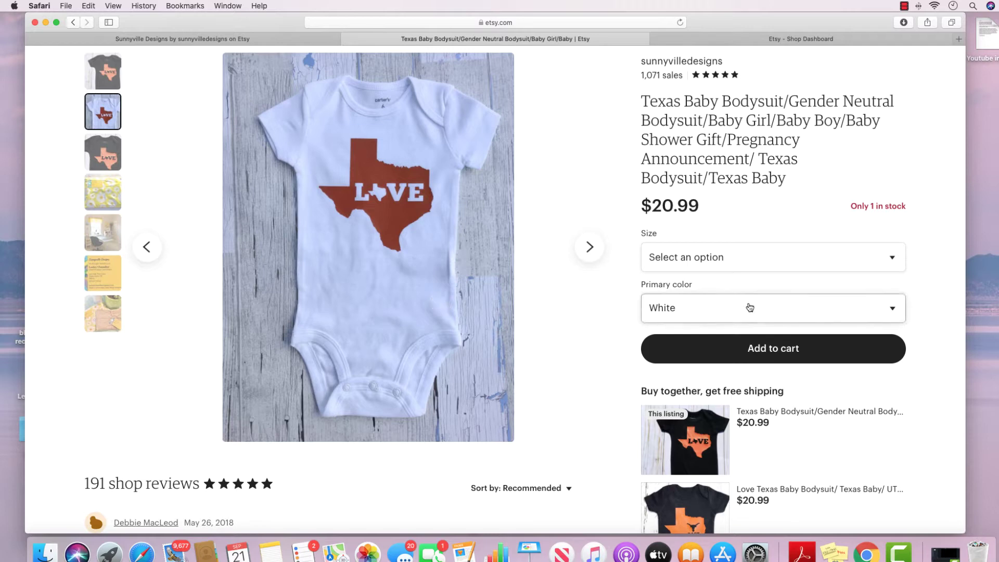
click(703, 309)
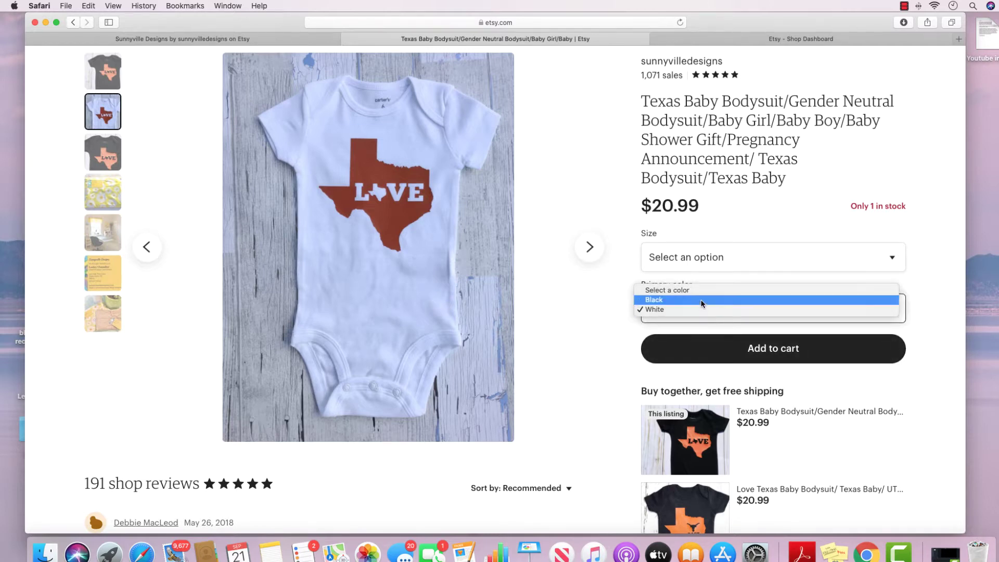
click(703, 301)
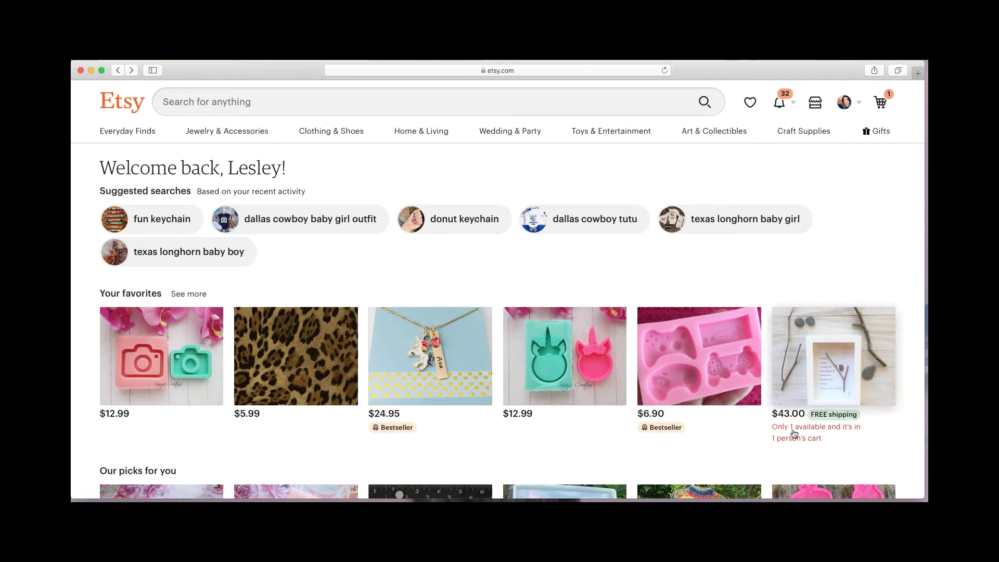
- Open the shop's listings manager and filter the listings to the Baby Boy Clothes section
click(816, 104)
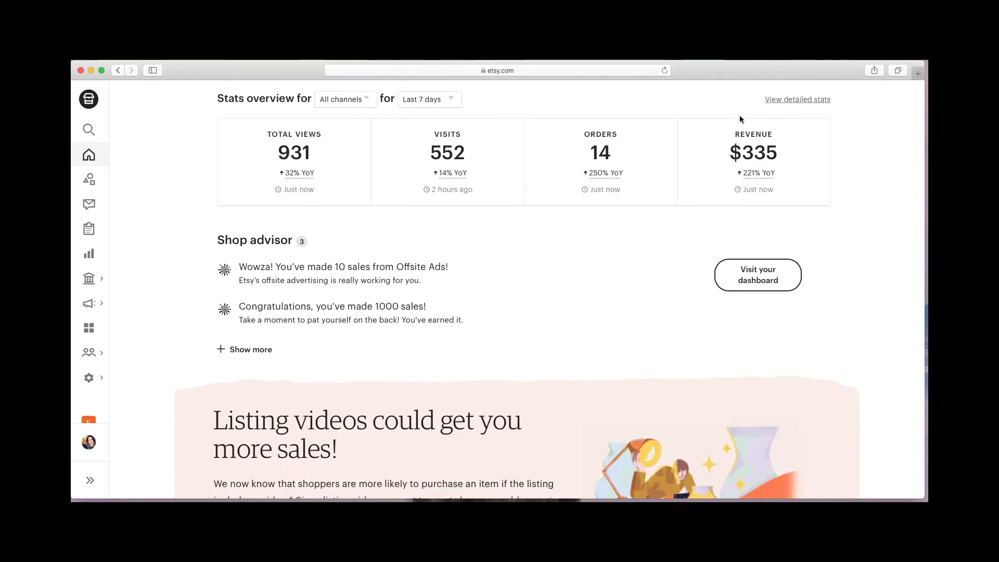
click(92, 183)
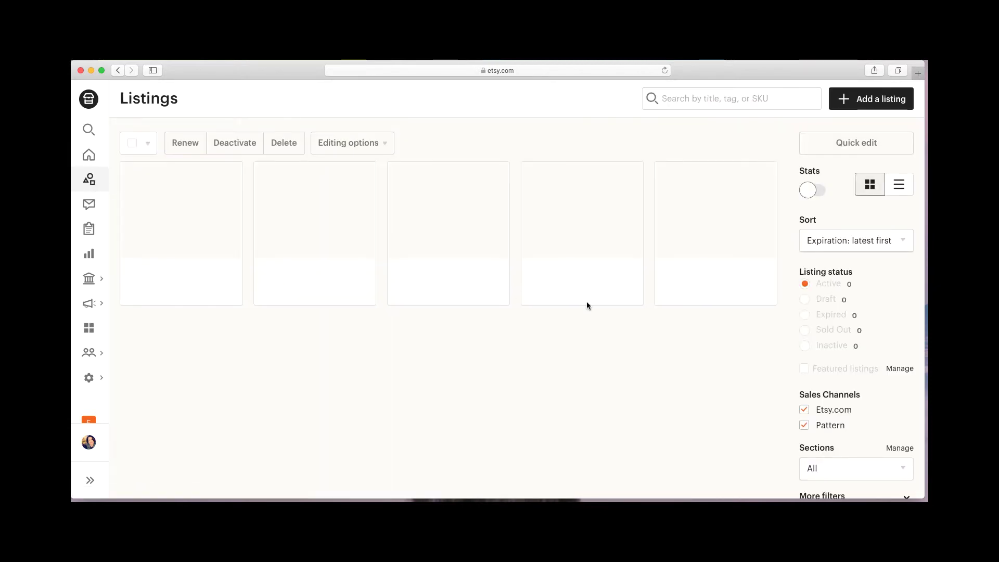
click(832, 468)
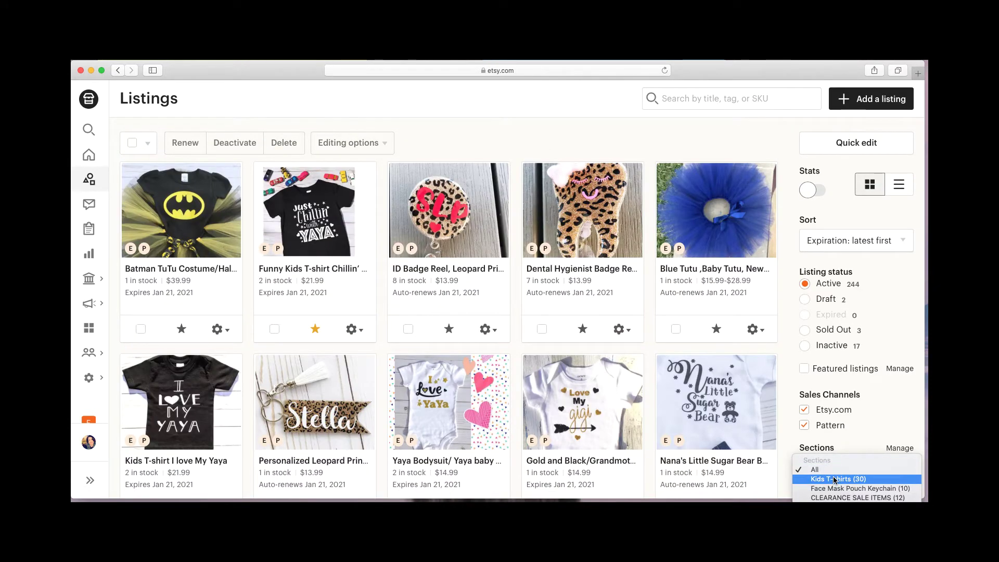
key(Escape)
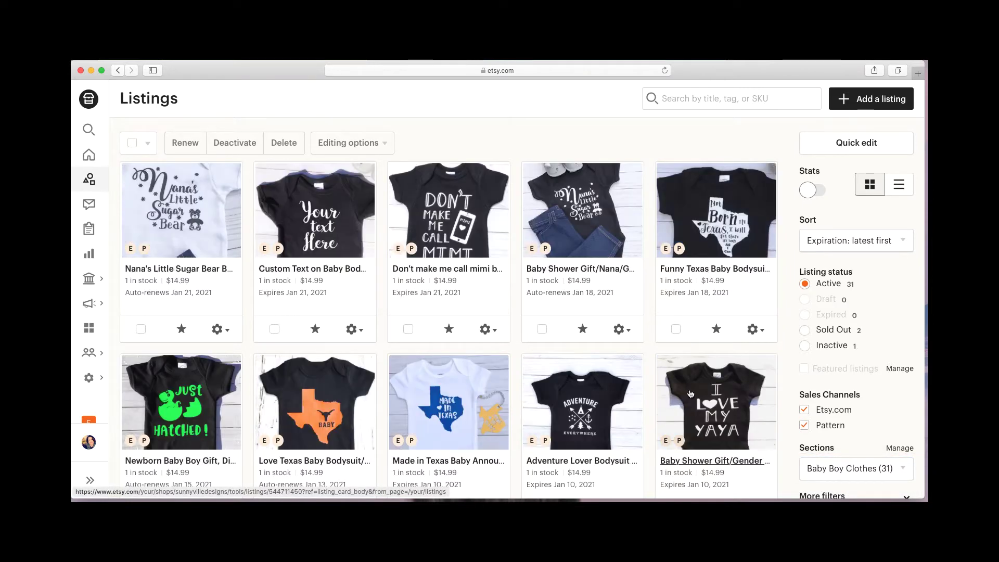
- Open the "Newborn Baby Boy Present, Texas Baby Custom Bodysuit" listing for editing
scroll(691, 393, down, 10)
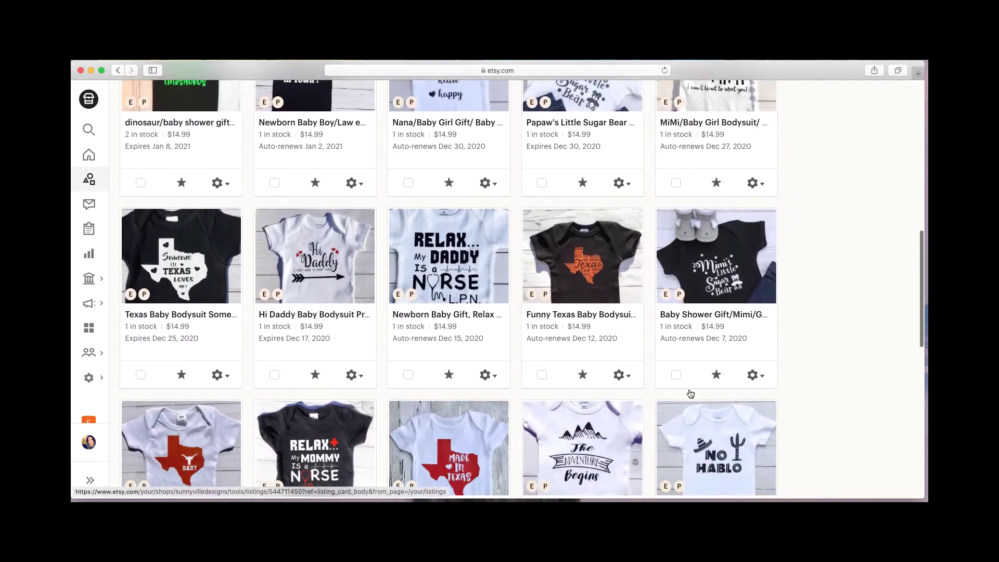
scroll(691, 394, down, 2)
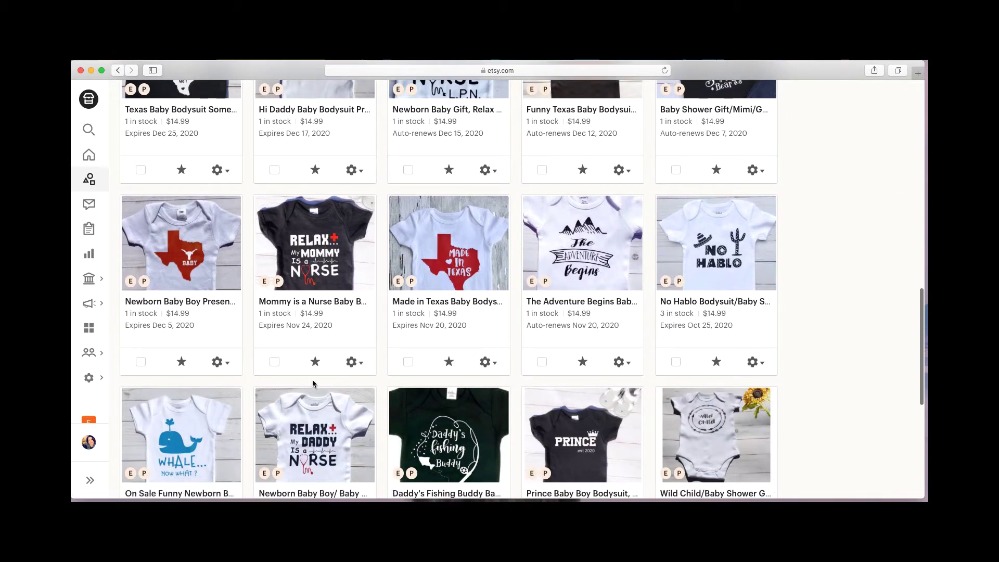
click(226, 367)
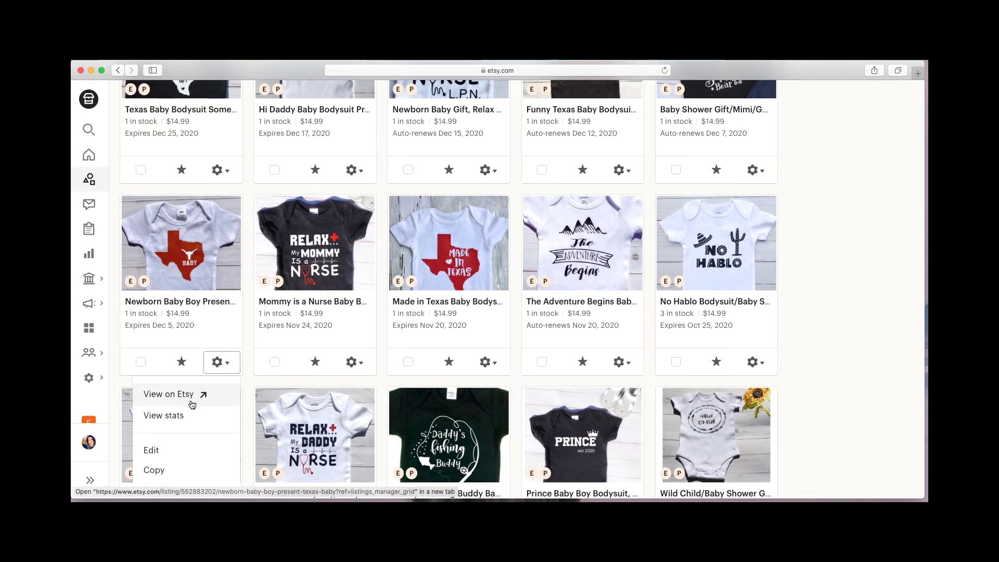
click(156, 450)
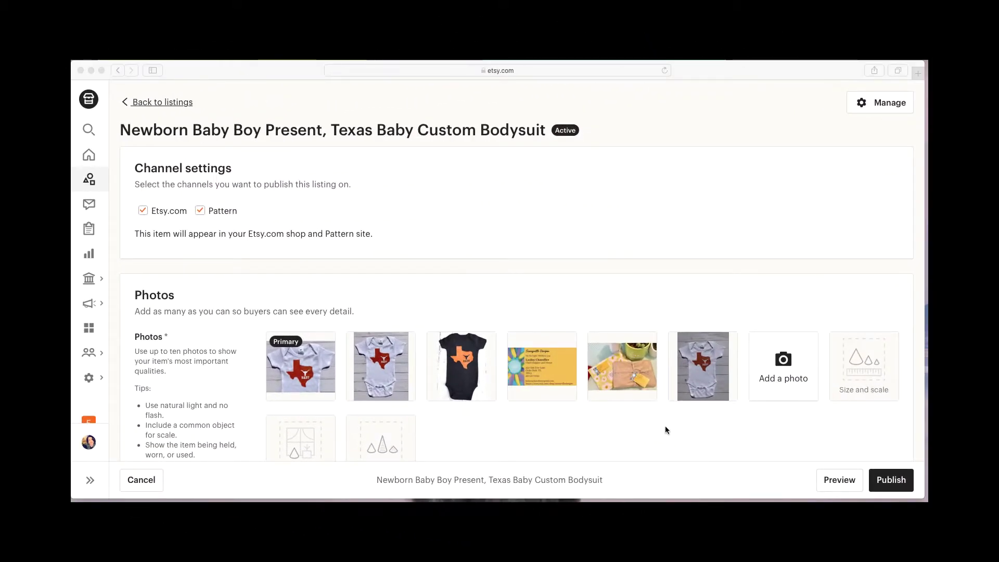
- Edit the listing's variations and add Primary color as a second variation type besides Size
scroll(665, 426, down, 15)
scroll(665, 428, down, 15)
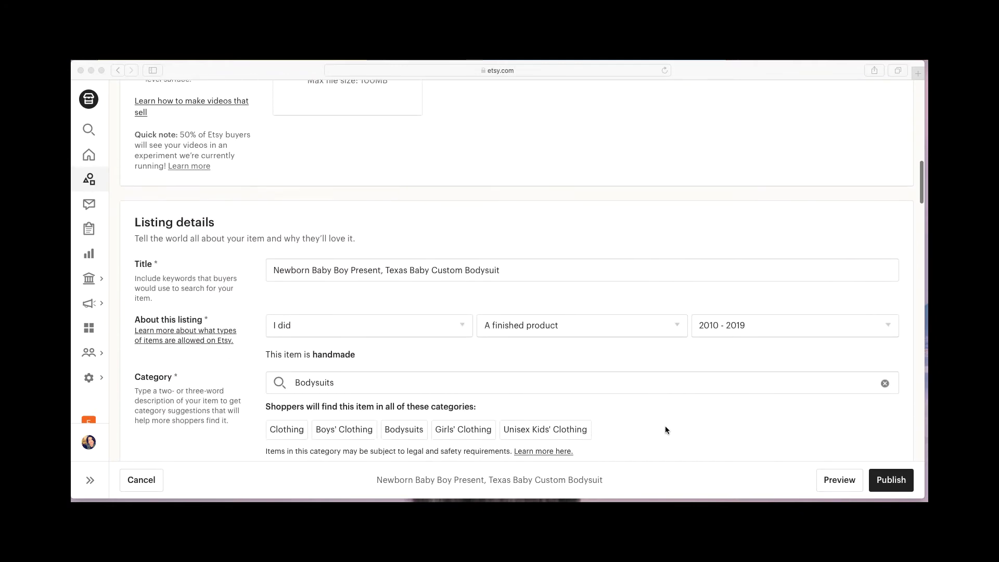
scroll(665, 430, down, 15)
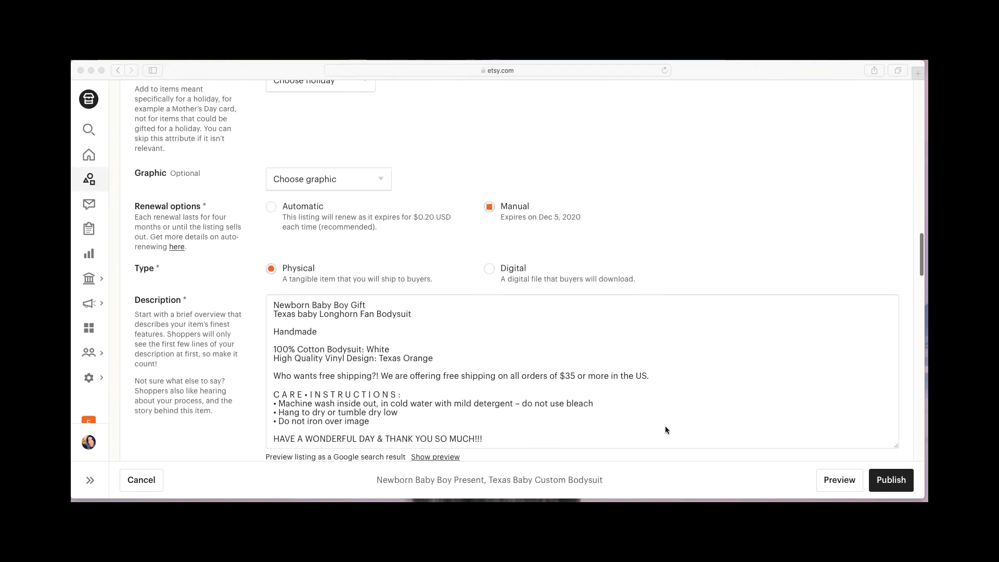
scroll(665, 430, down, 15)
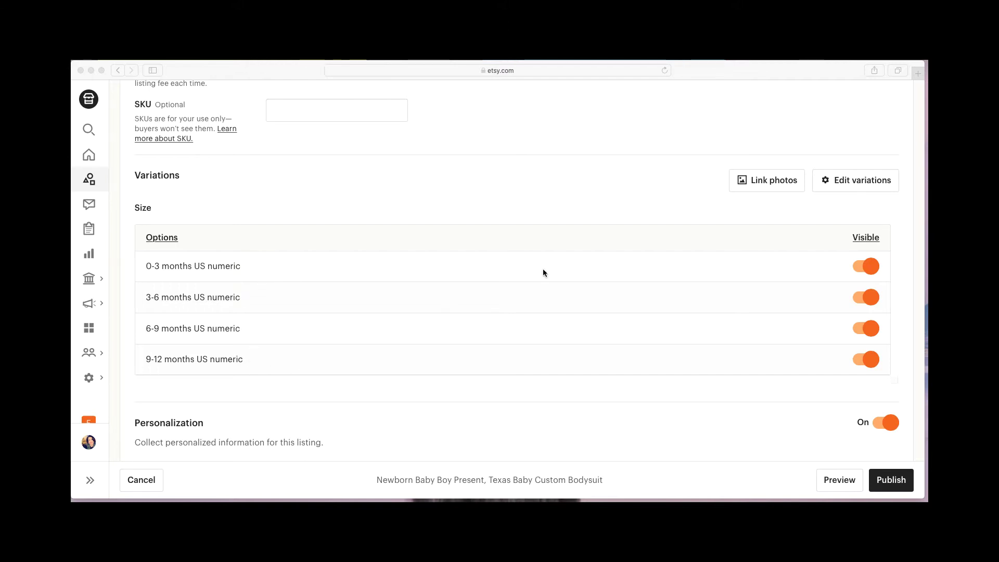
click(854, 181)
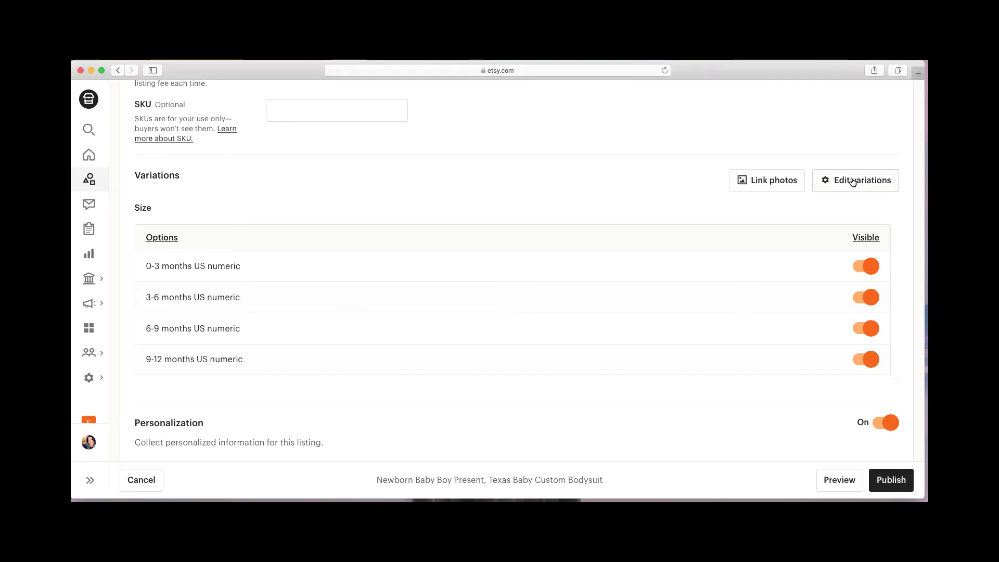
click(853, 181)
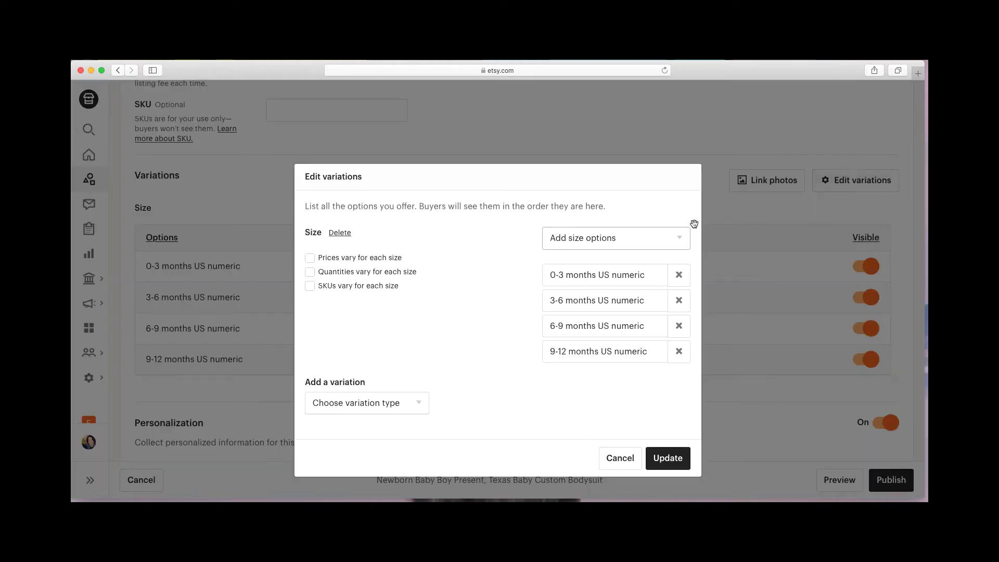
click(420, 402)
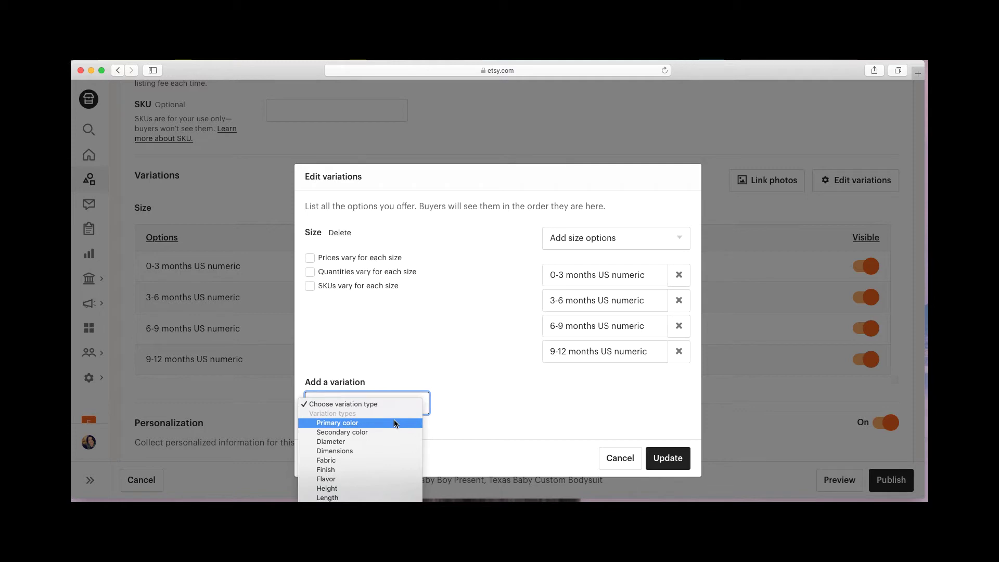
scroll(382, 478, down, 2)
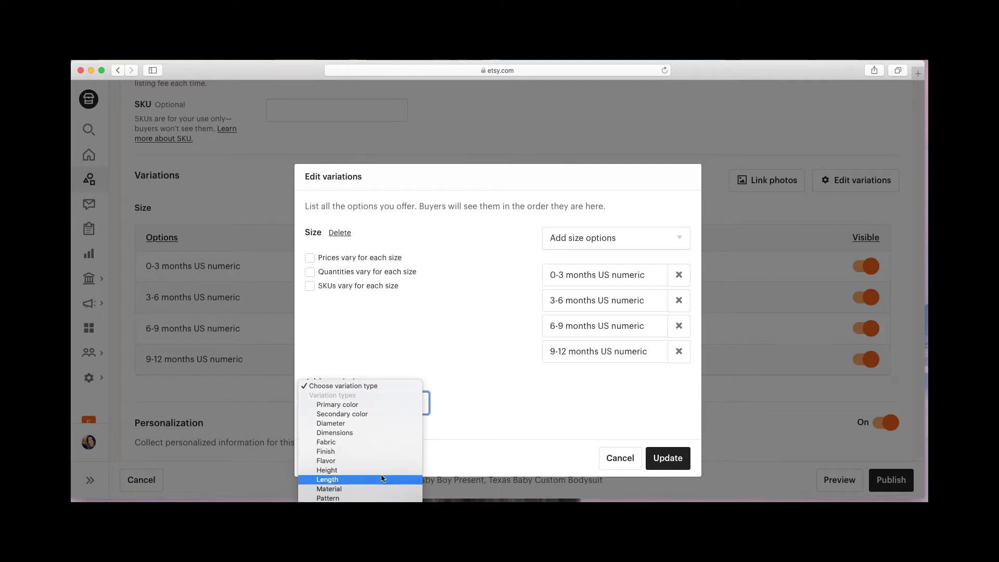
click(383, 479)
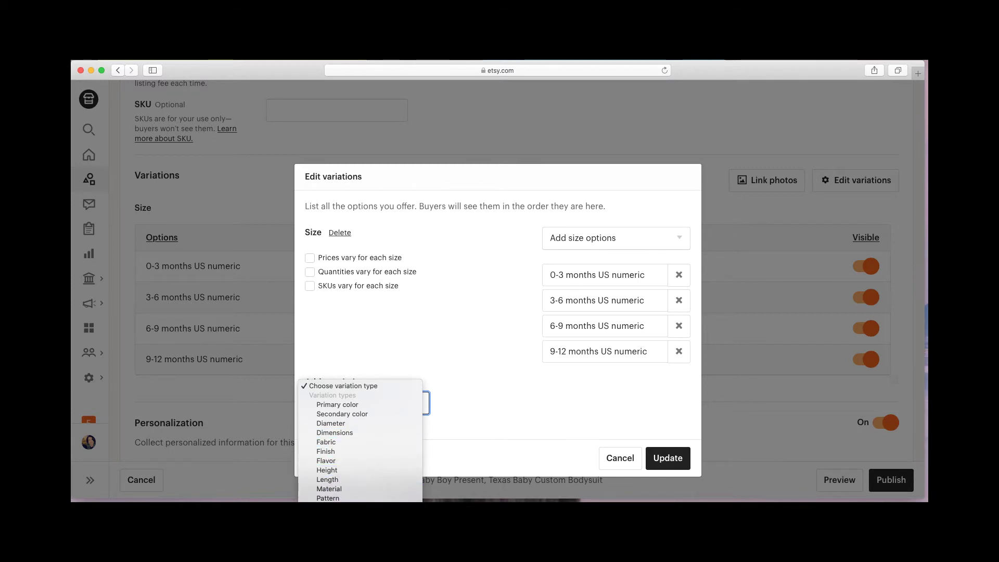
click(348, 406)
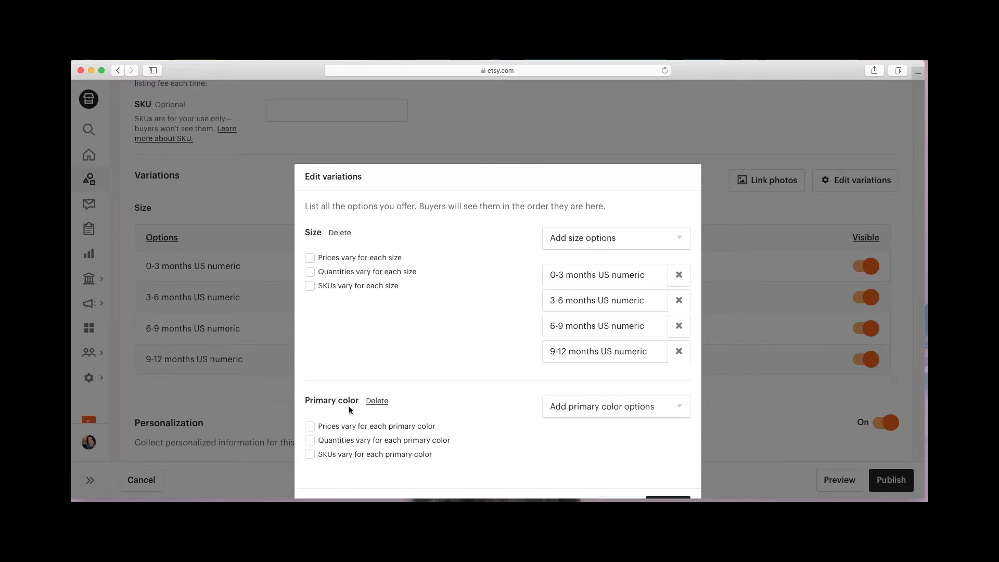
- Add Black and White as primary color options and update the variations
click(675, 409)
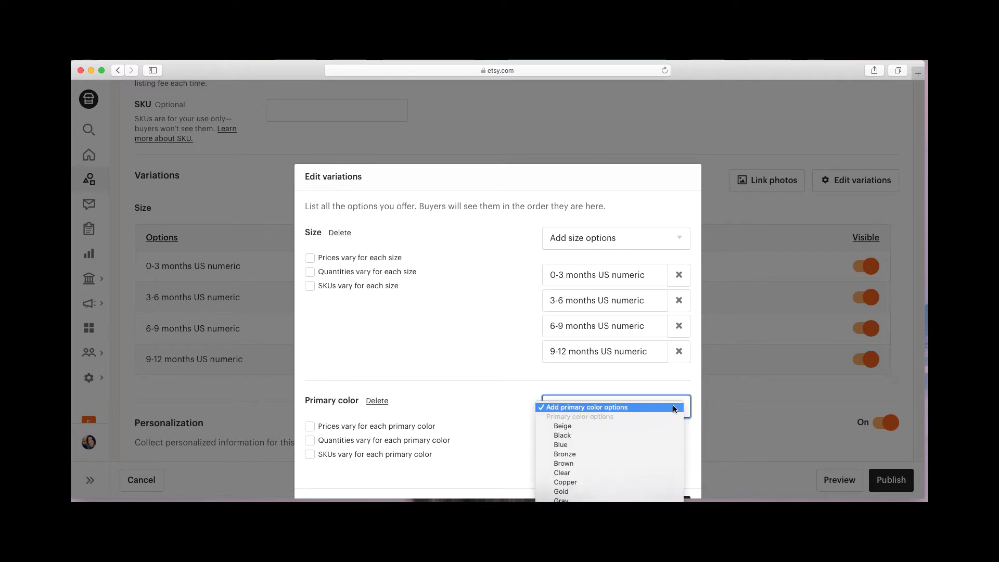
click(633, 434)
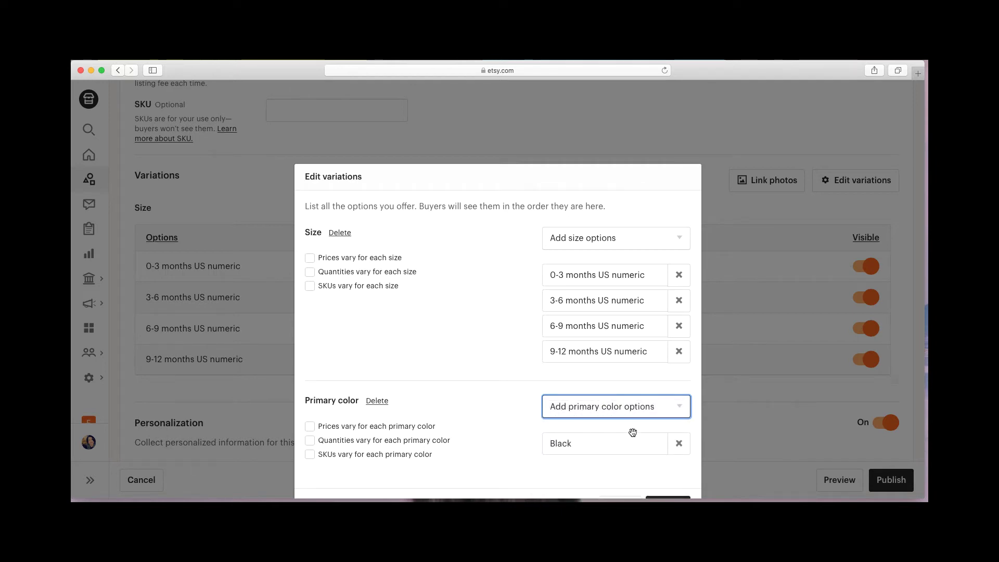
click(681, 410)
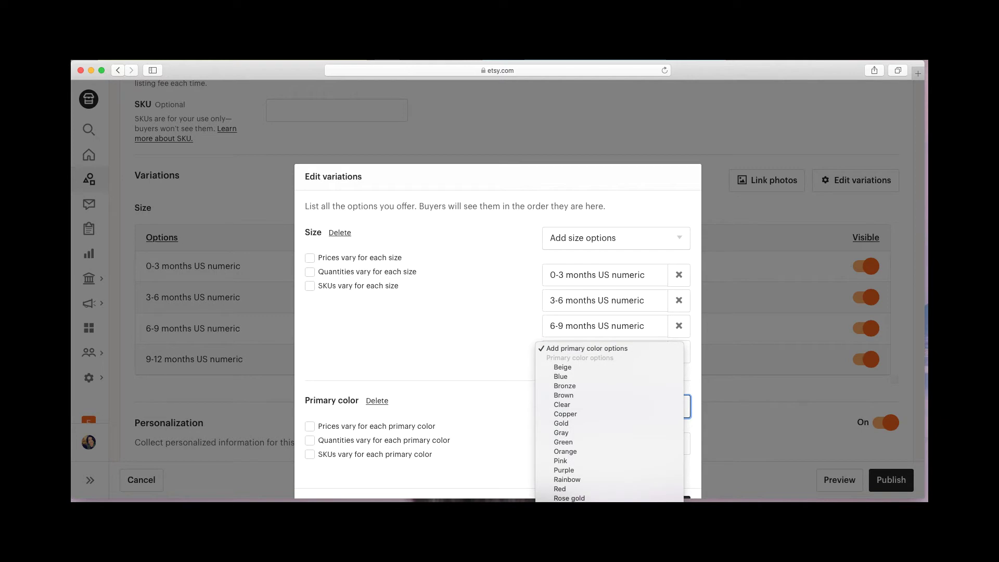
click(593, 517)
scroll(599, 470, down, 5)
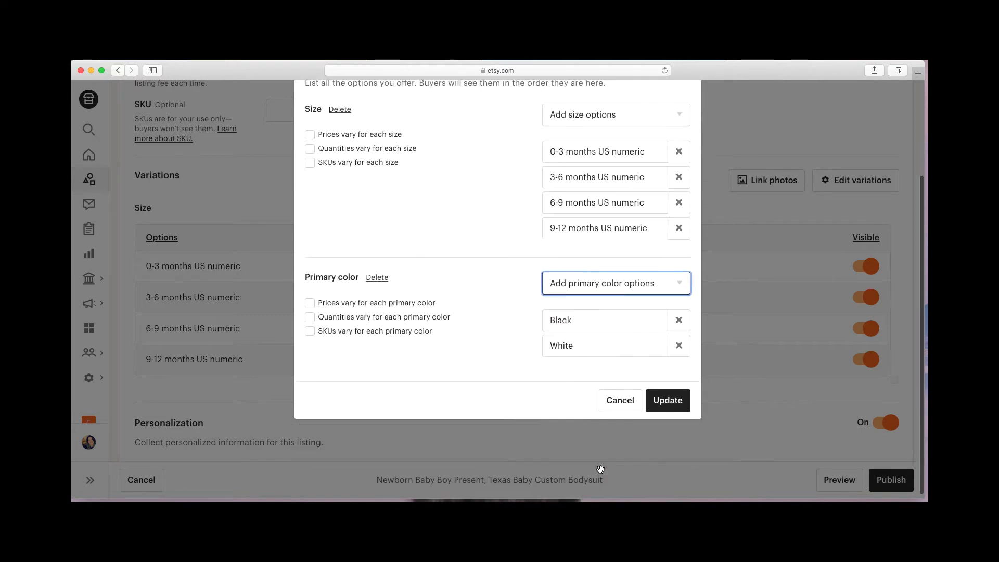
click(667, 399)
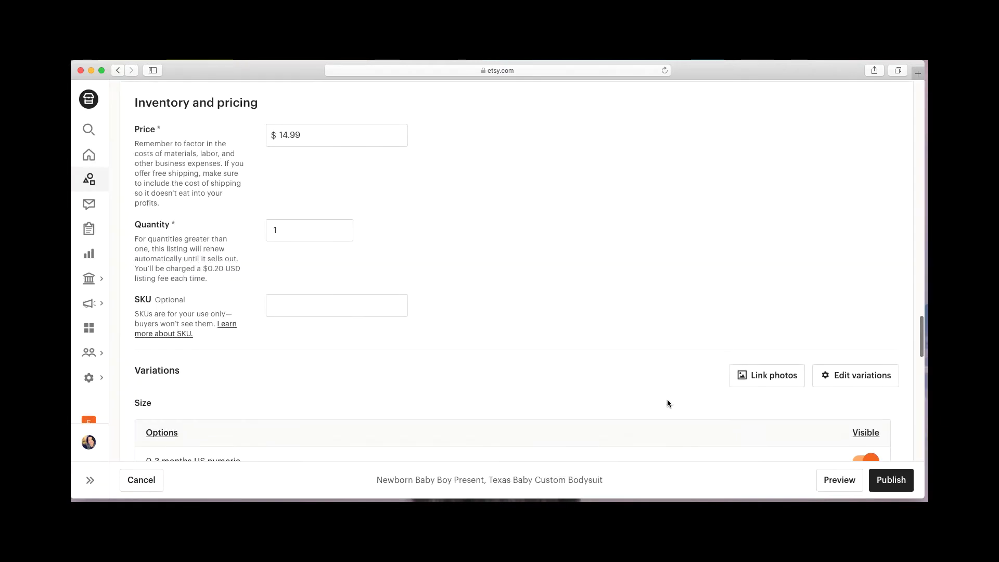
- Start linking photos to the listing's variations, with Primary color as the variation type
scroll(670, 401, down, 2)
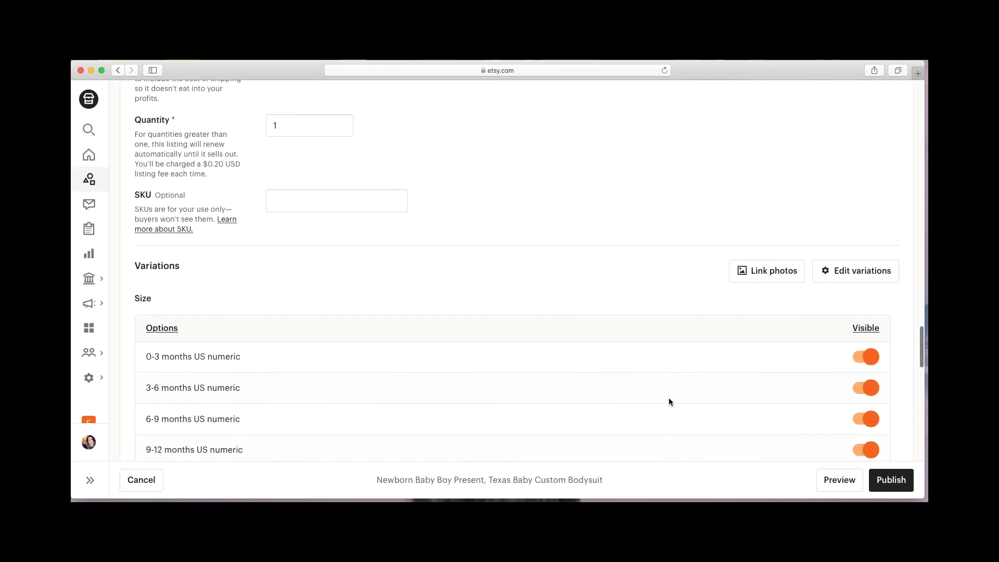
scroll(670, 400, down, 3)
scroll(670, 399, down, 1)
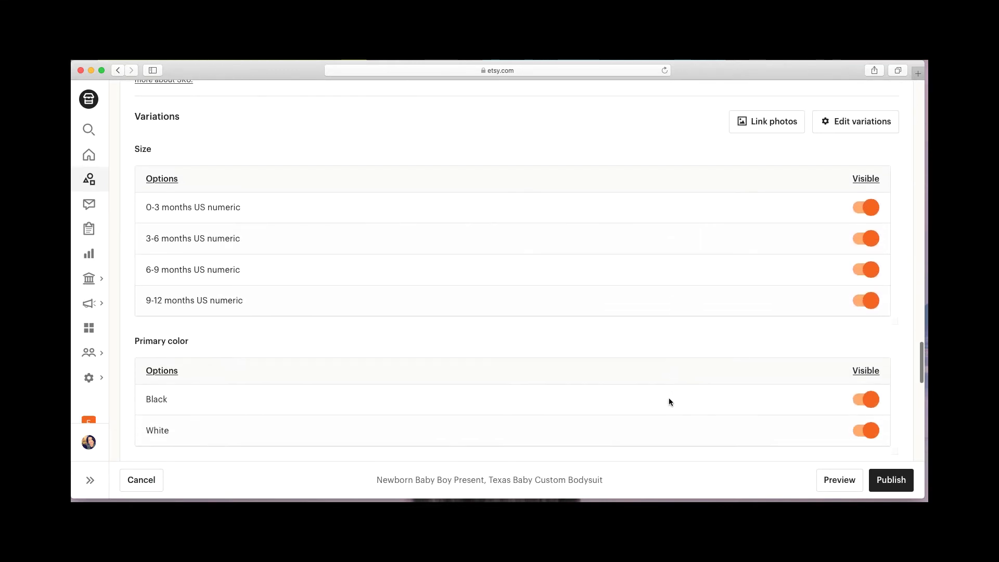
scroll(669, 402, down, 1)
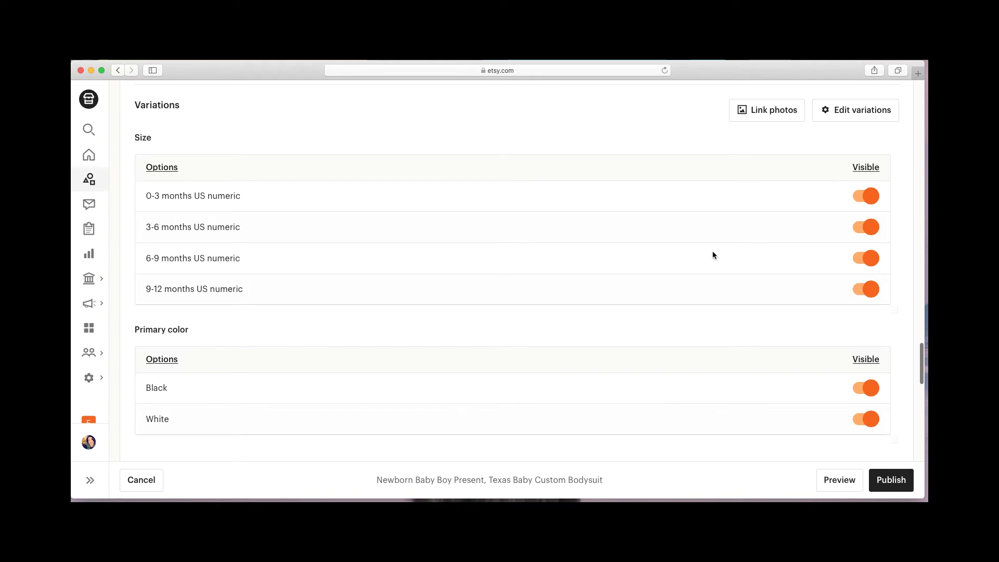
click(766, 113)
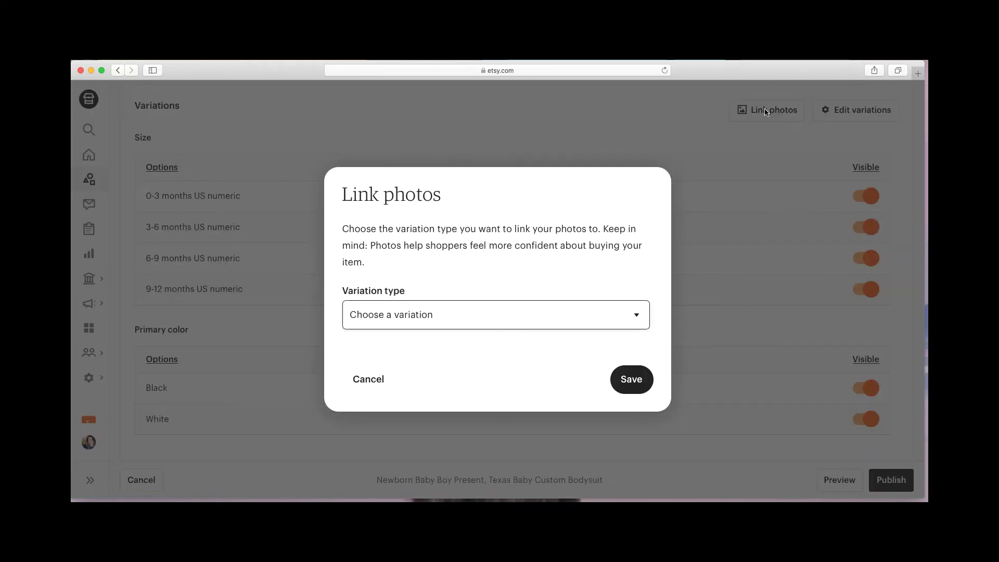
click(565, 315)
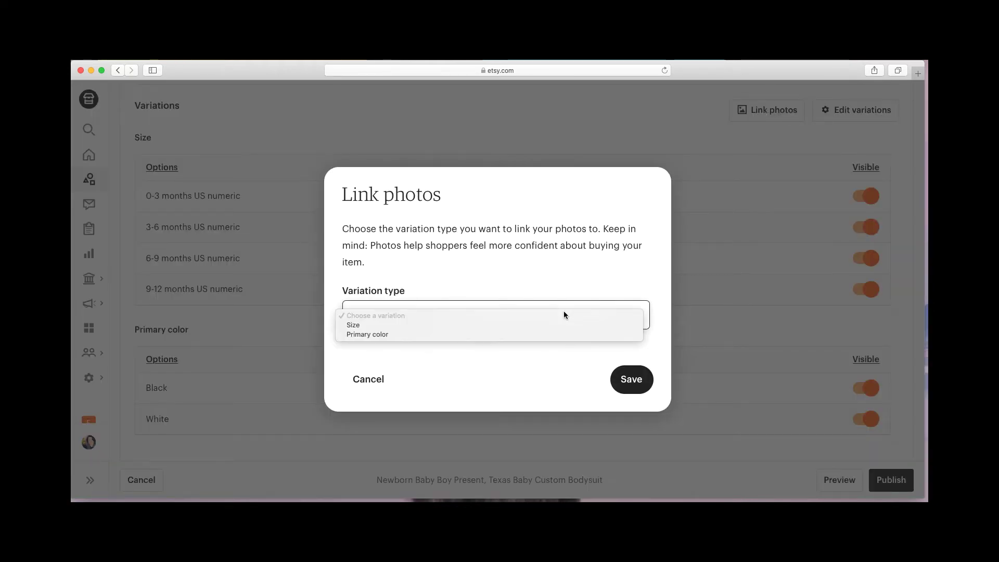
click(365, 335)
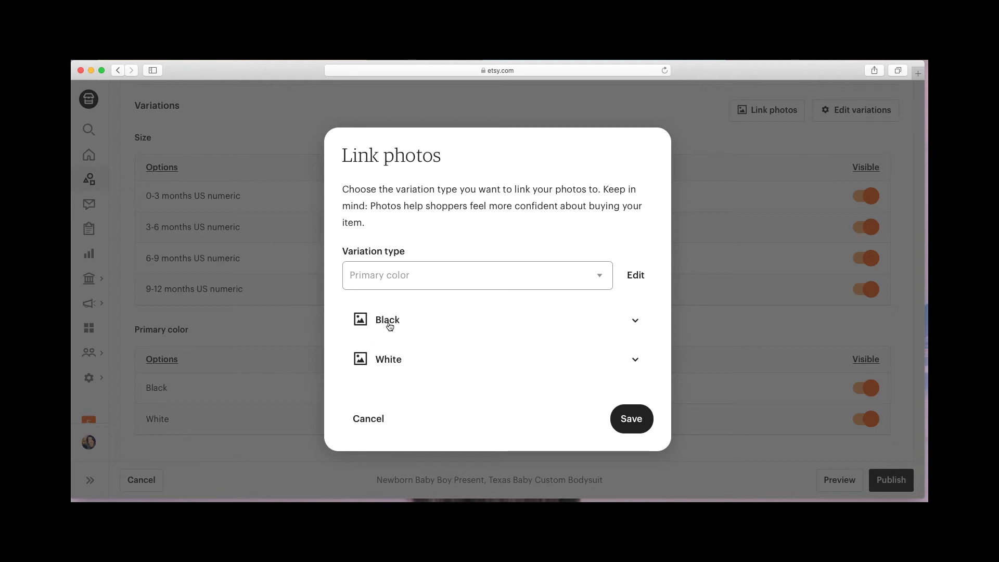
- Link the photo of the black bodysuit with the orange Texas design to the Black option and save
click(390, 326)
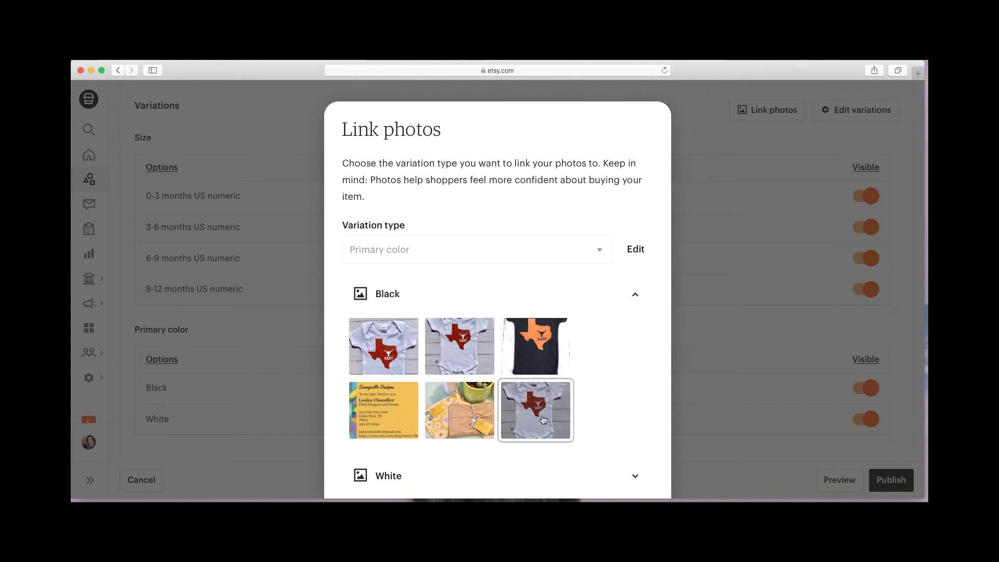
click(544, 356)
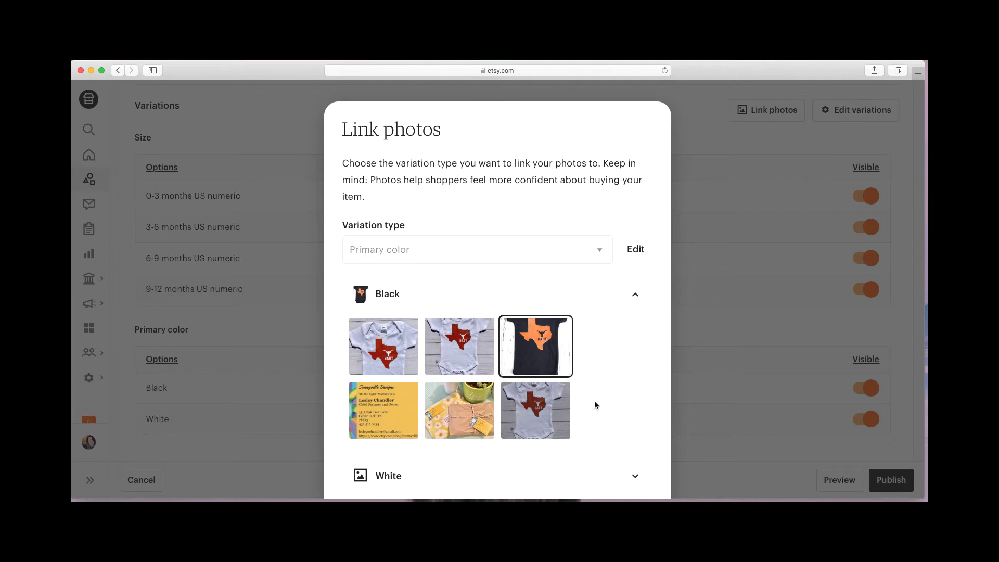
scroll(594, 401, down, 3)
click(632, 446)
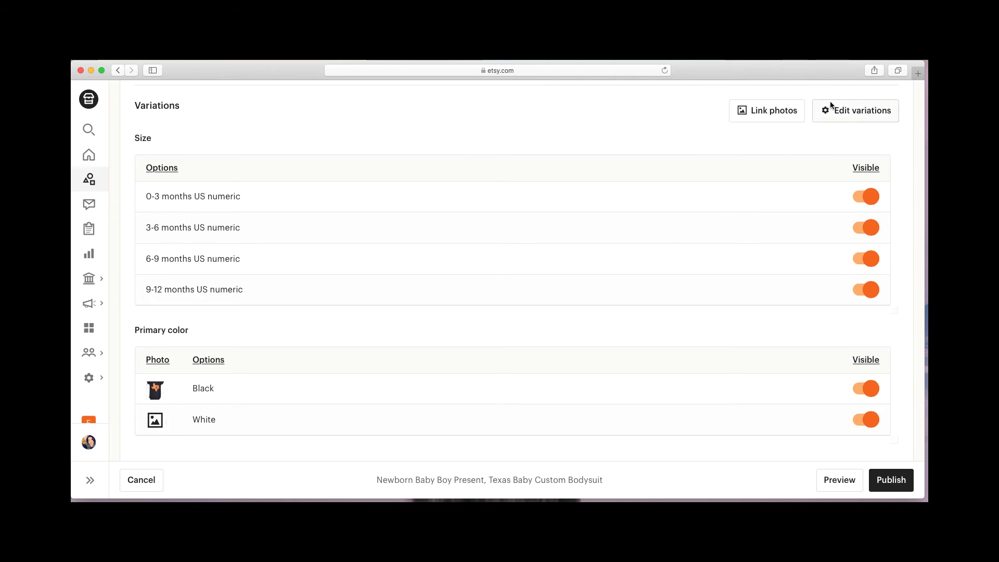
- Link the close-up photo of the white bodysuit with the red Texas design to the White option, save, and publish the listing
click(769, 116)
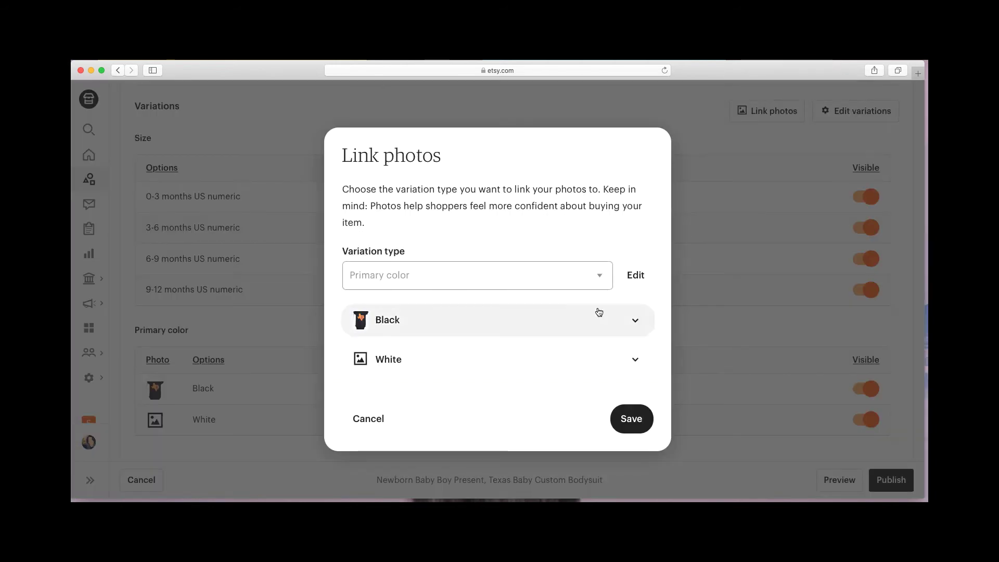
click(376, 365)
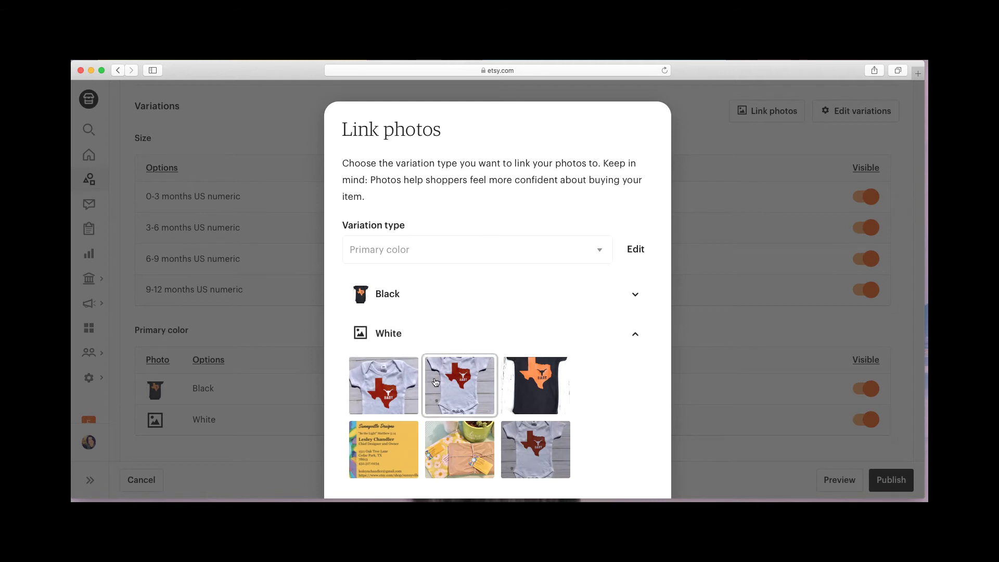
click(395, 396)
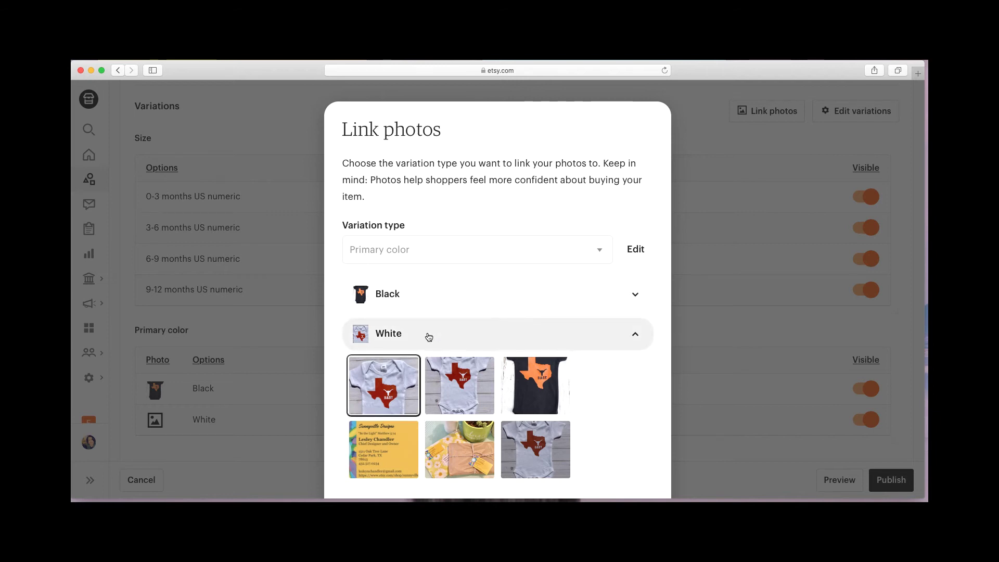
scroll(429, 337, down, 3)
click(633, 447)
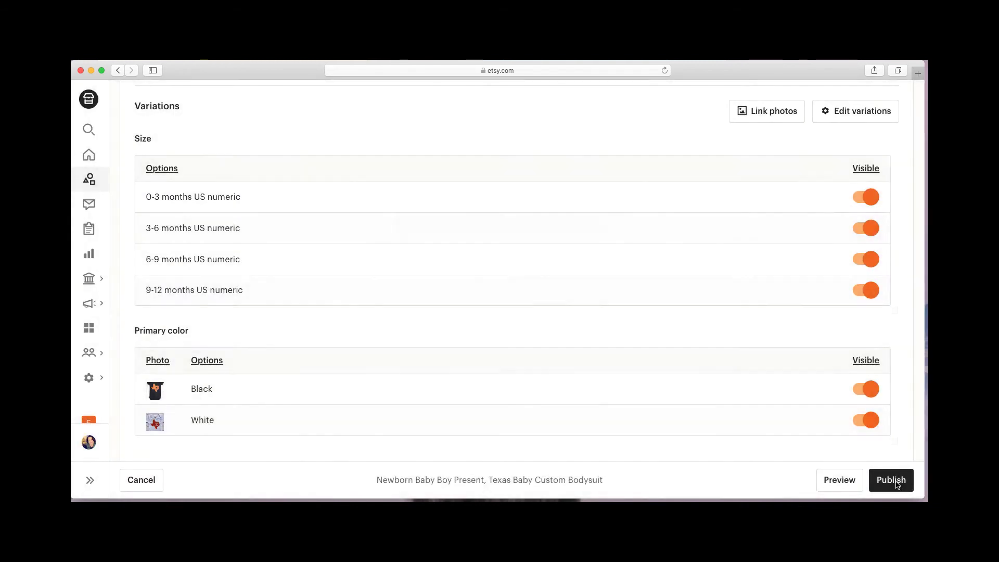
click(892, 479)
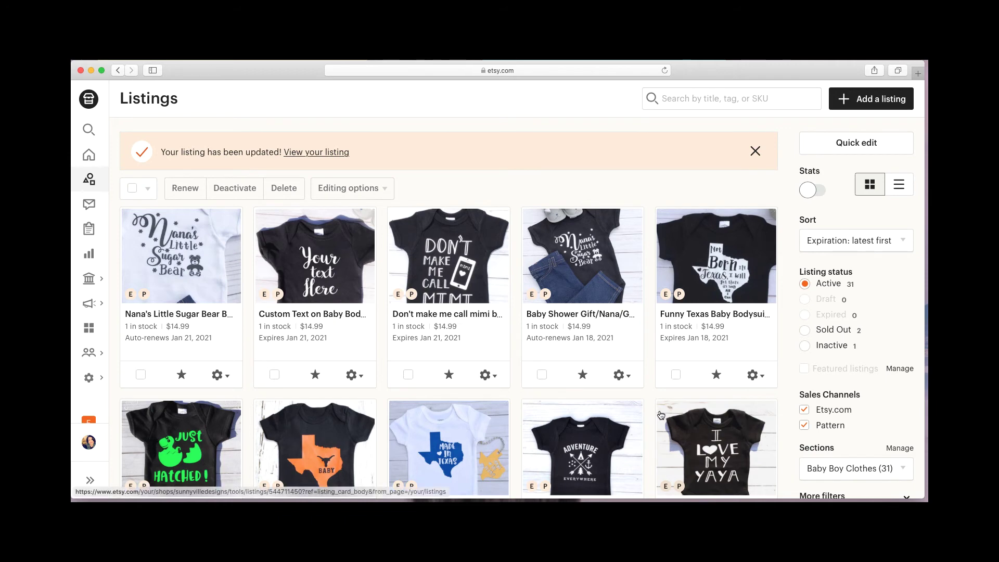
- Find the updated Newborn Baby Boy Present listing among the shop's listings and view it on Etsy in a new tab
scroll(661, 414, down, 9)
scroll(661, 415, down, 5)
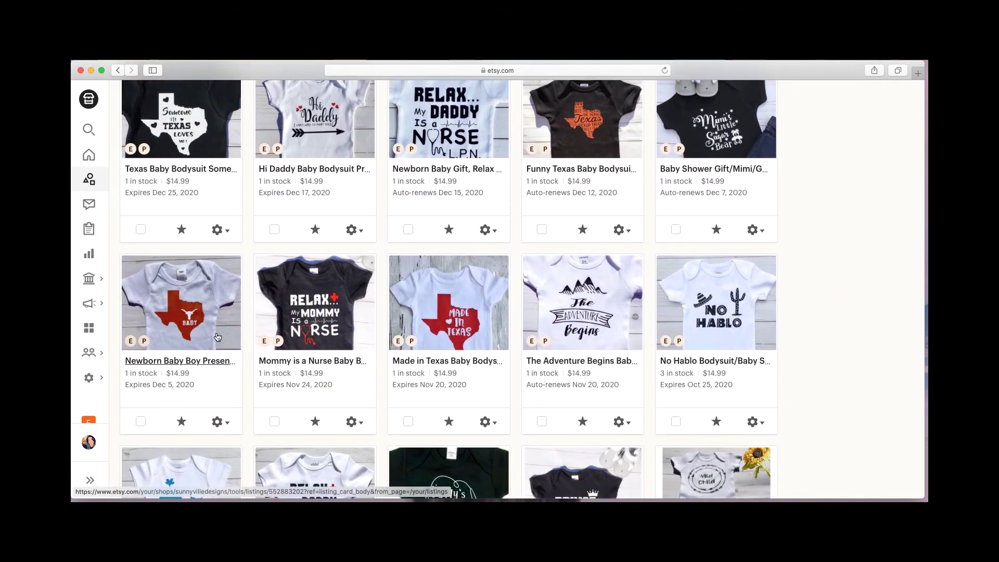
click(228, 422)
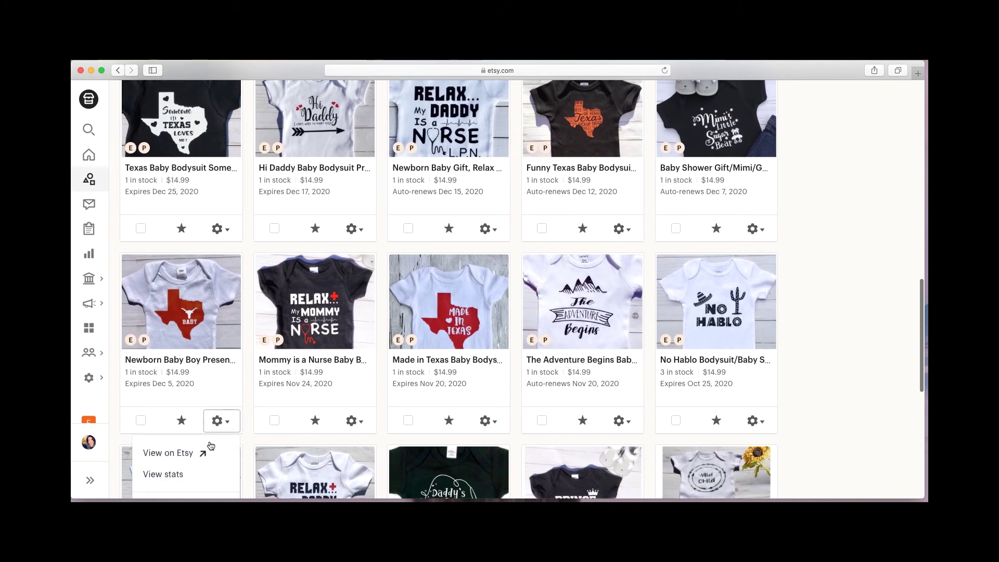
super+click(184, 454)
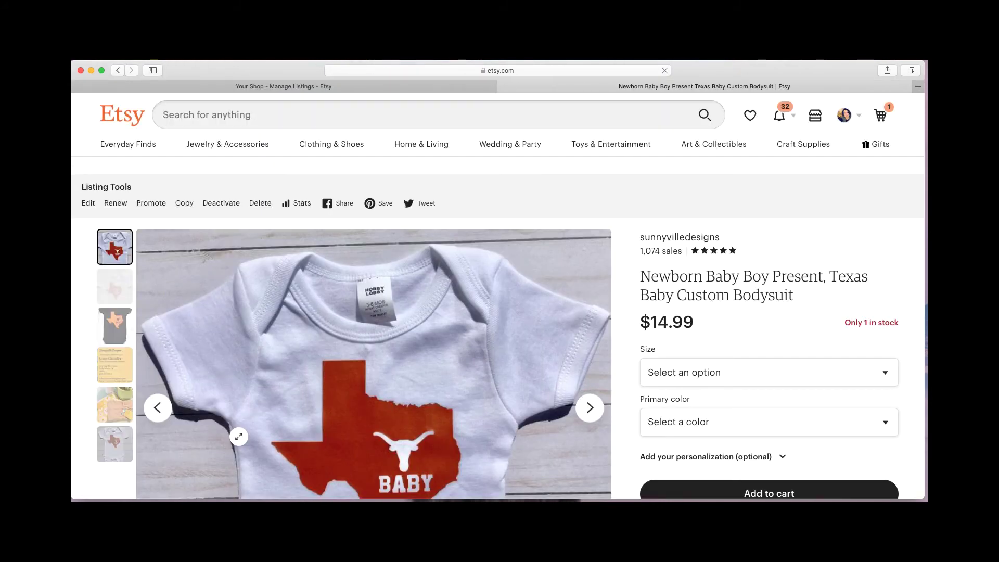
- Check the linked photos on the public listing page by choosing Black and then White as the primary color
scroll(239, 436, down, 4)
scroll(239, 436, down, 2)
scroll(239, 436, up, 2)
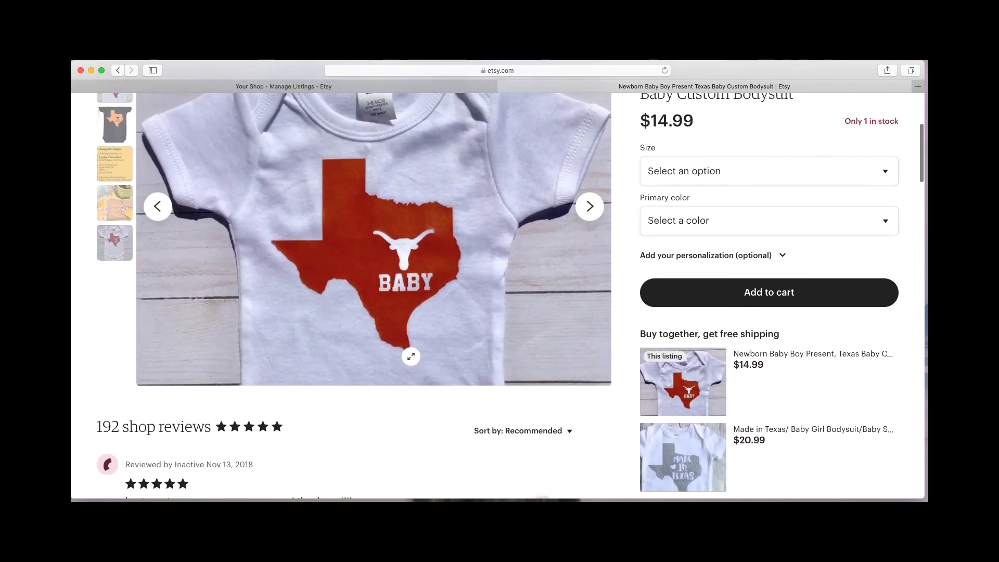
click(692, 223)
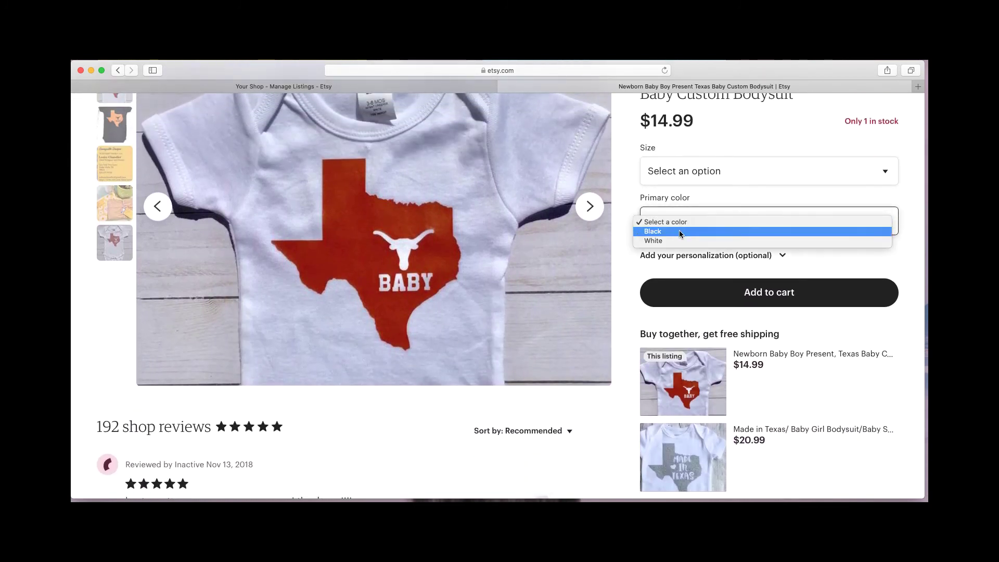
click(679, 231)
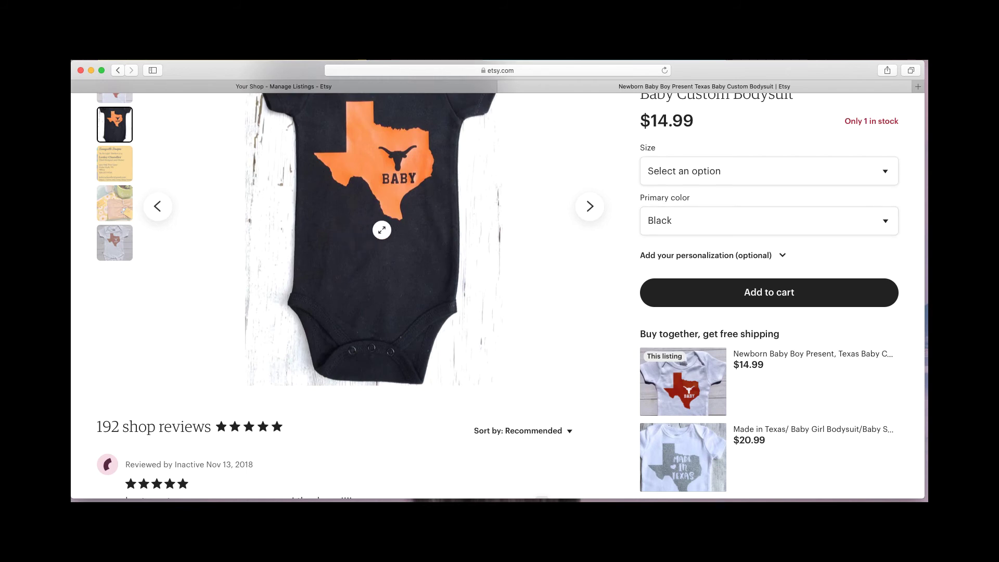
scroll(381, 230, up, 5)
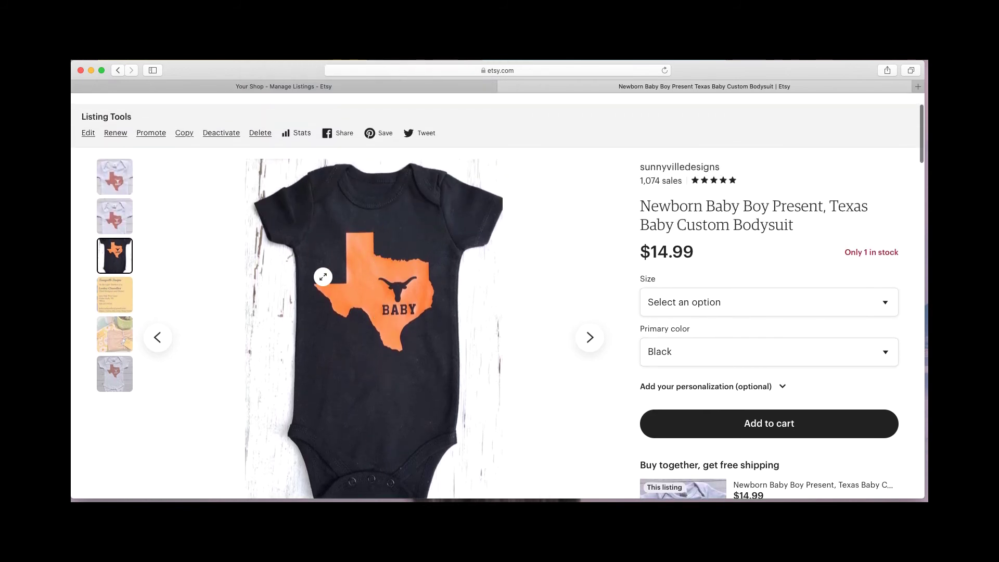
click(682, 353)
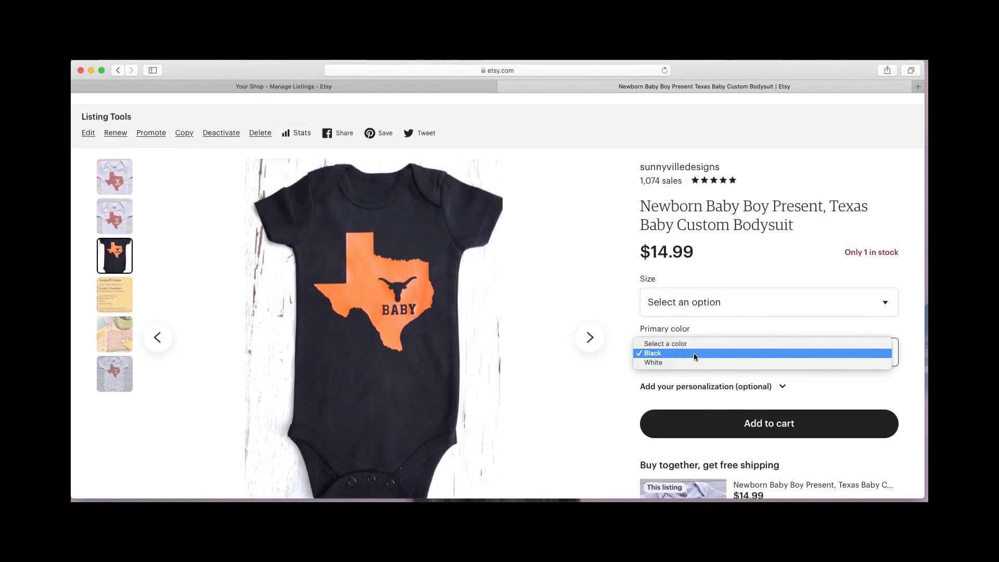
click(681, 363)
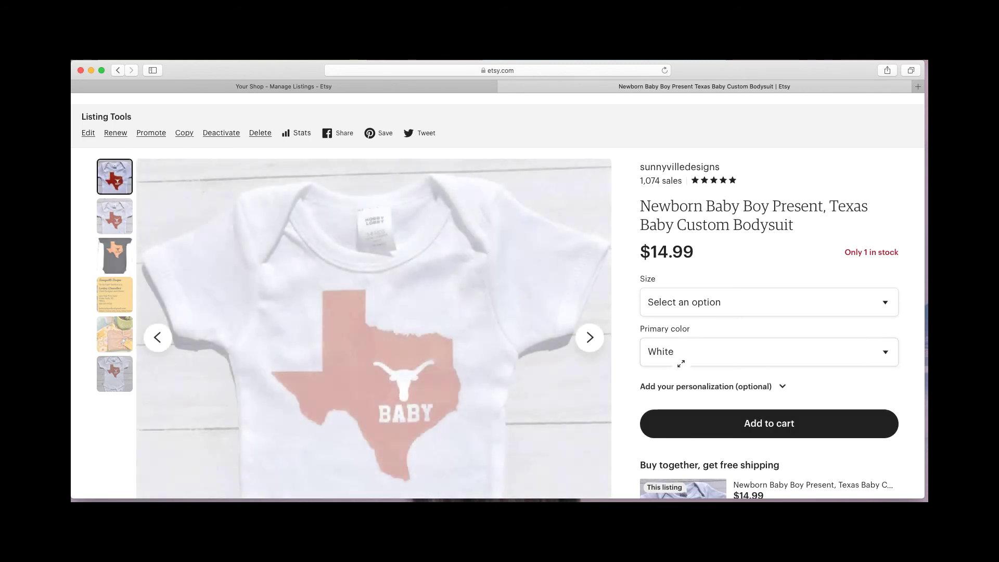